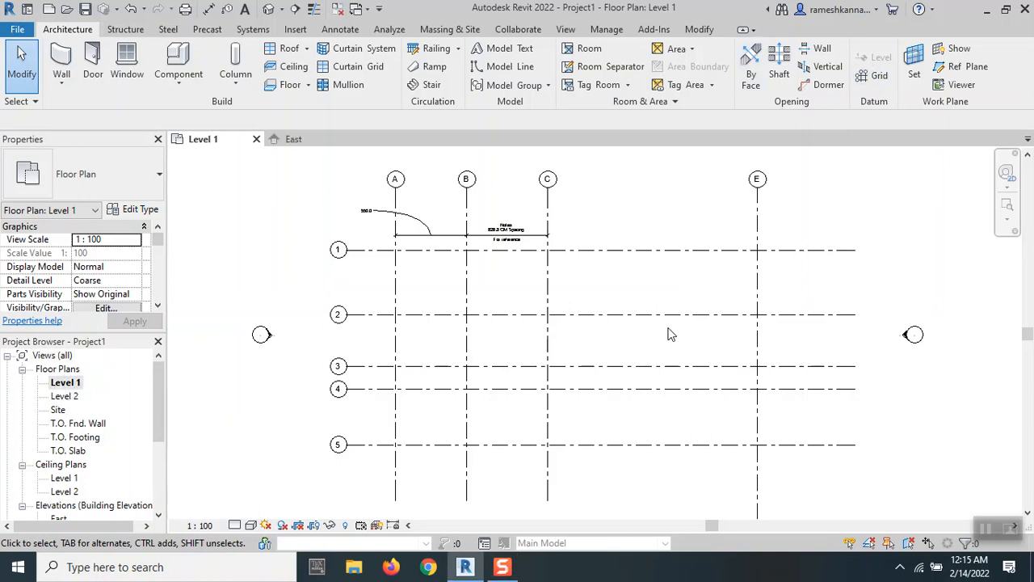
Draw a vertical grid line 400 from grid C, between grids C and E, and show the bubble at its upper end.
click(873, 75)
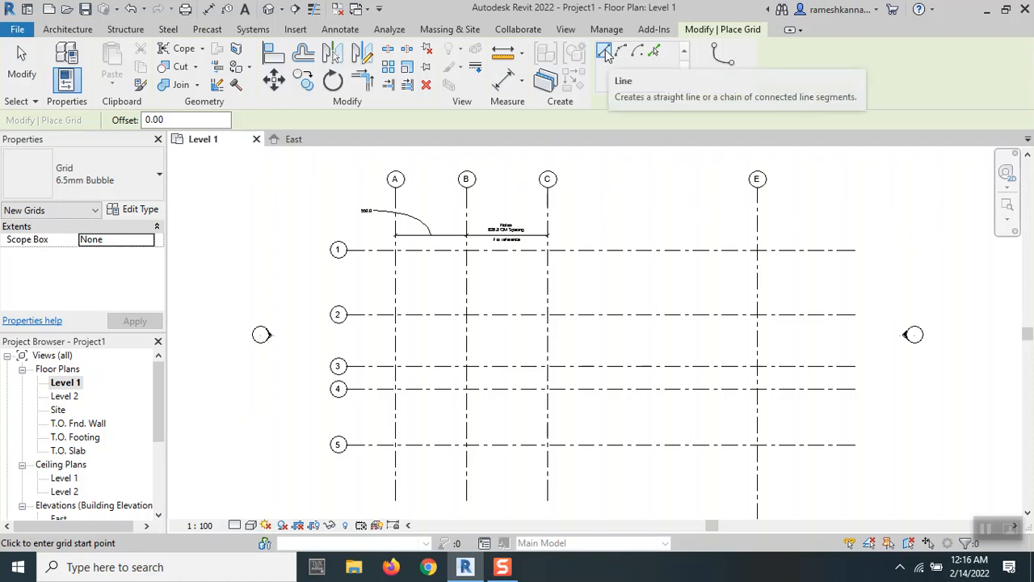
click(600, 186)
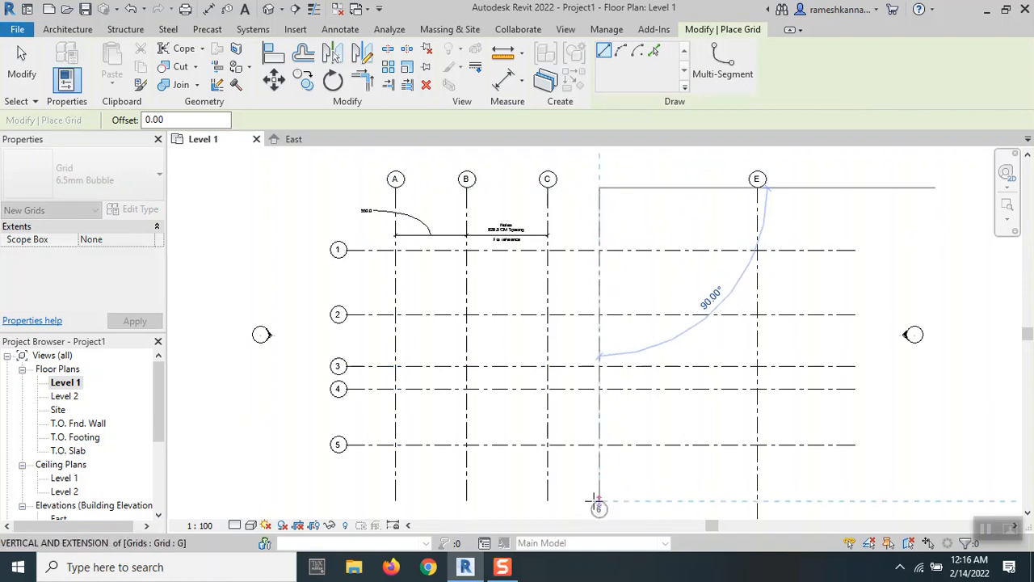
click(598, 499)
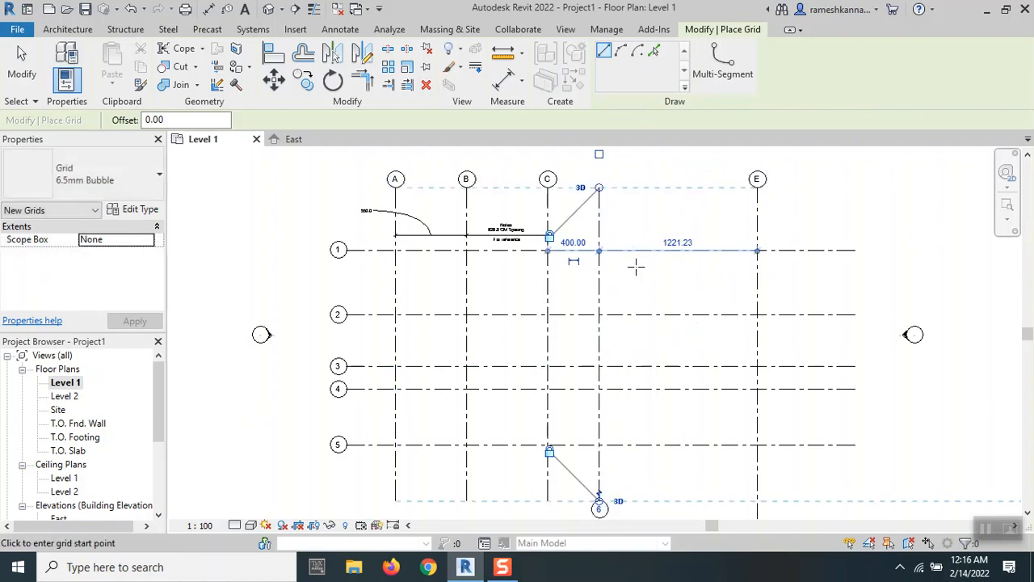
click(22, 74)
click(599, 496)
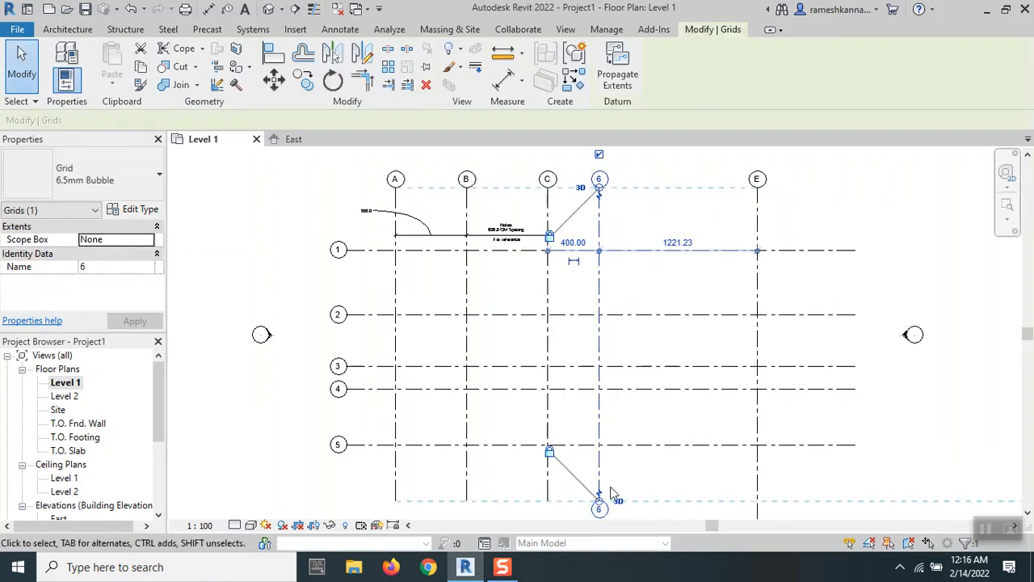
Rename the new grid line between C and E as D.
scroll(614, 494, down, 1)
middle_drag(667, 440, 656, 334)
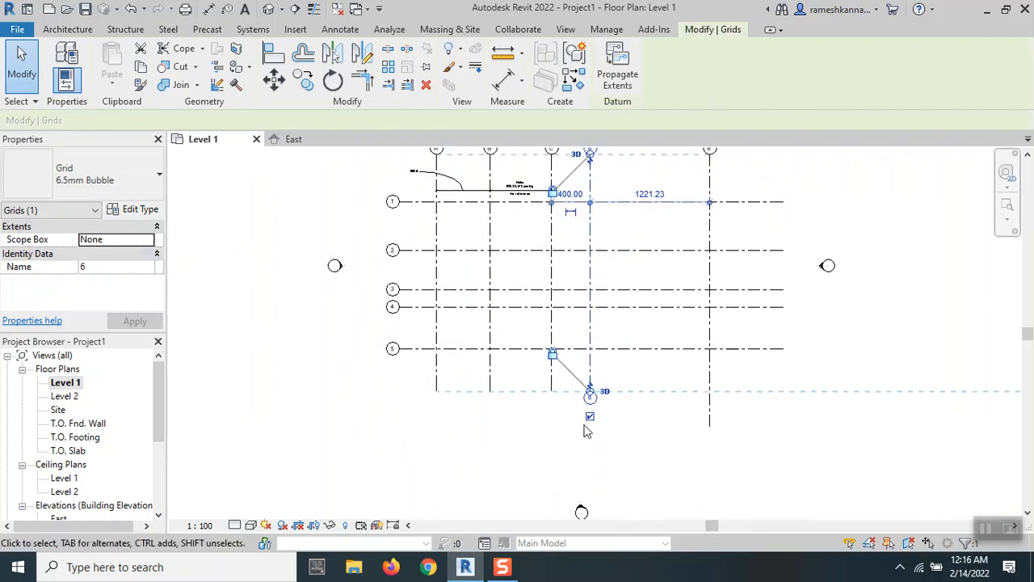
scroll(589, 177, up, 5)
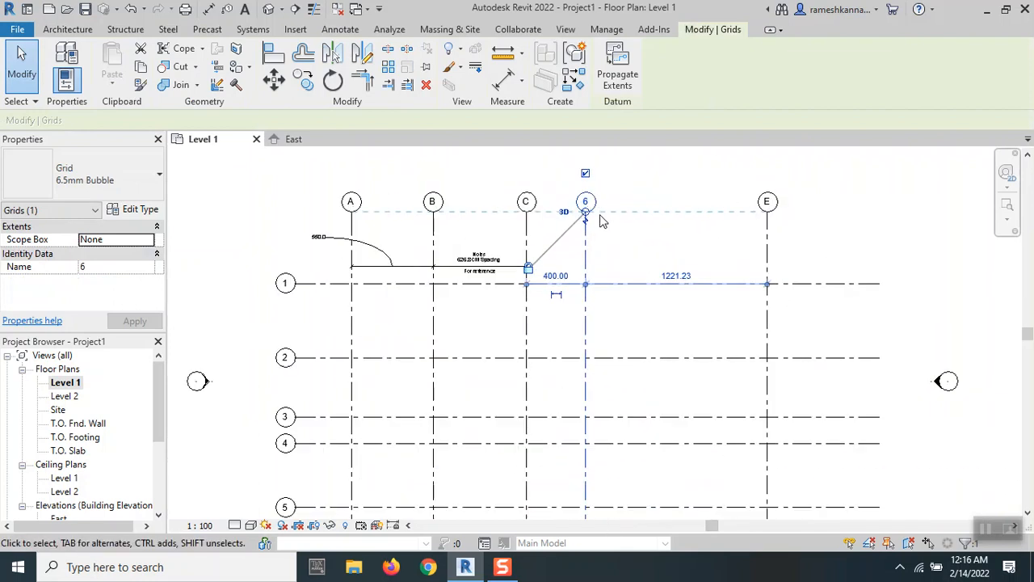
click(573, 192)
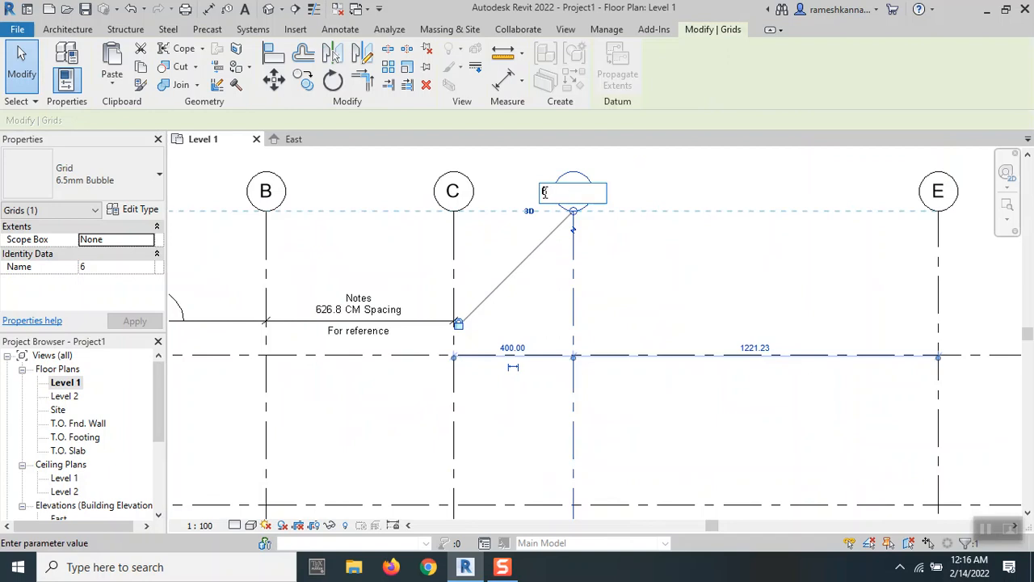
text(D)
key(Return)
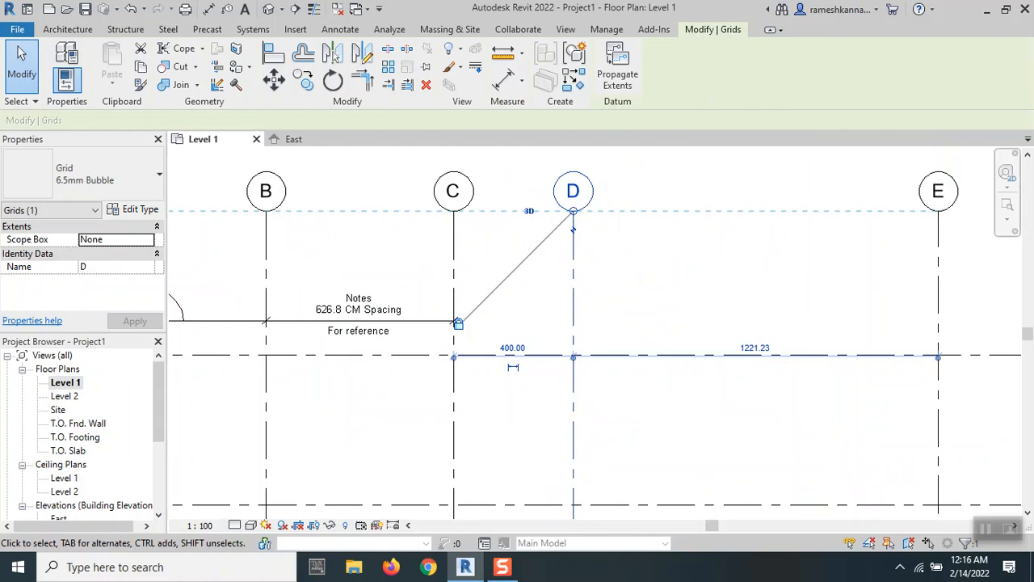
click(22, 64)
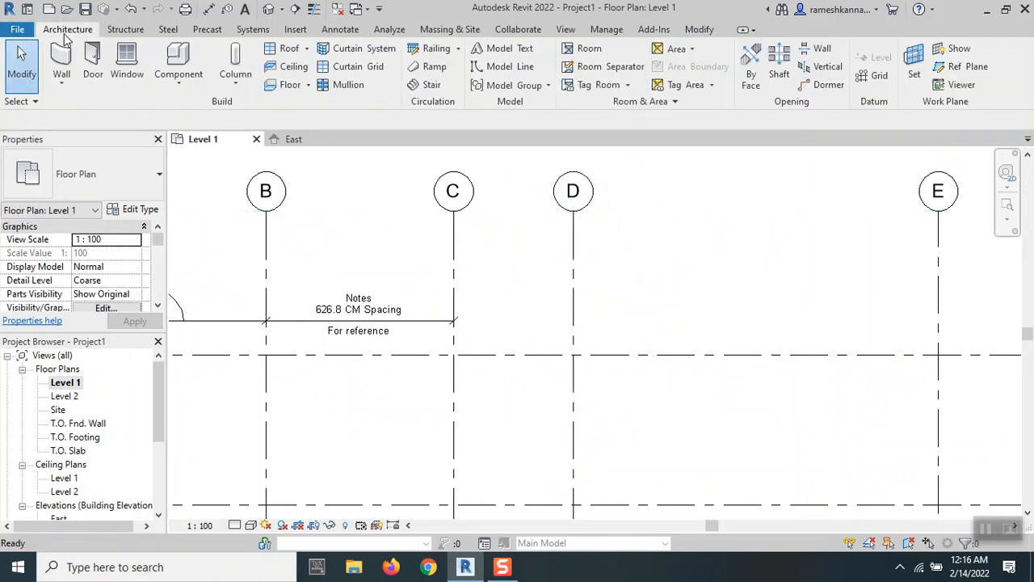
Create a grid line with Pick Lines at a 500 offset from grid D, on the side towards grid E.
click(875, 77)
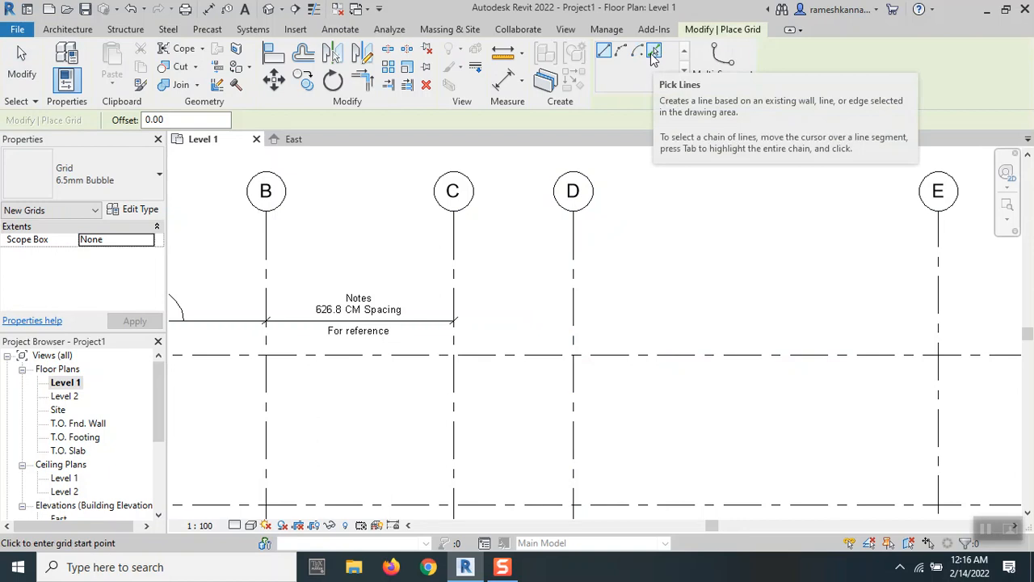
click(654, 53)
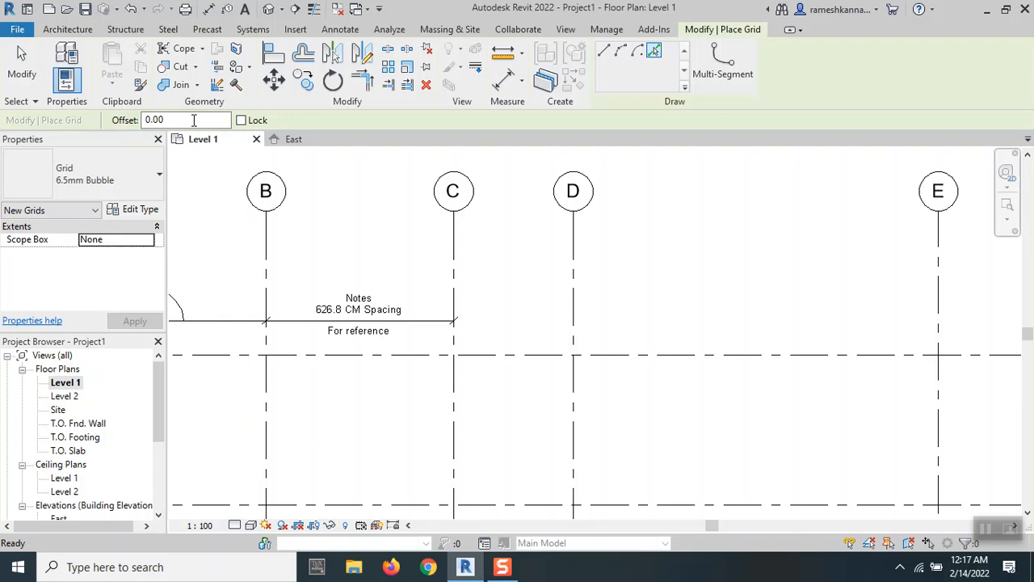
drag(194, 119, 144, 120)
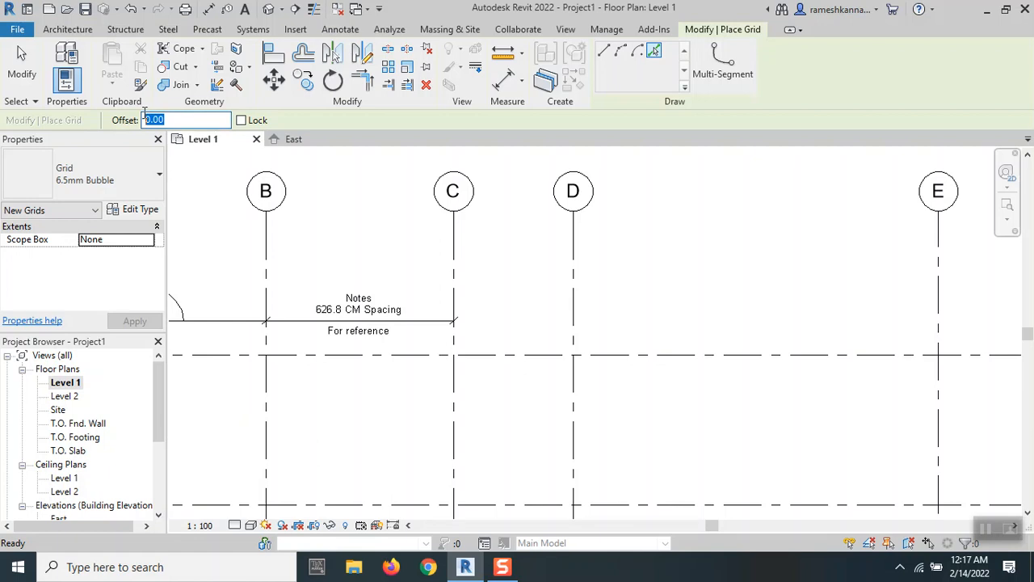
text(500)
key(Return)
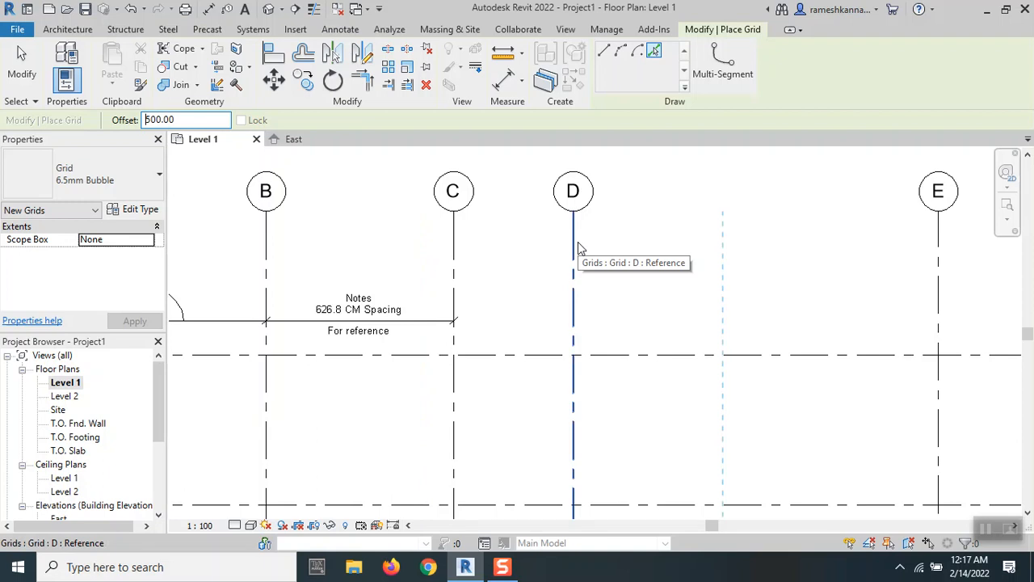
click(578, 245)
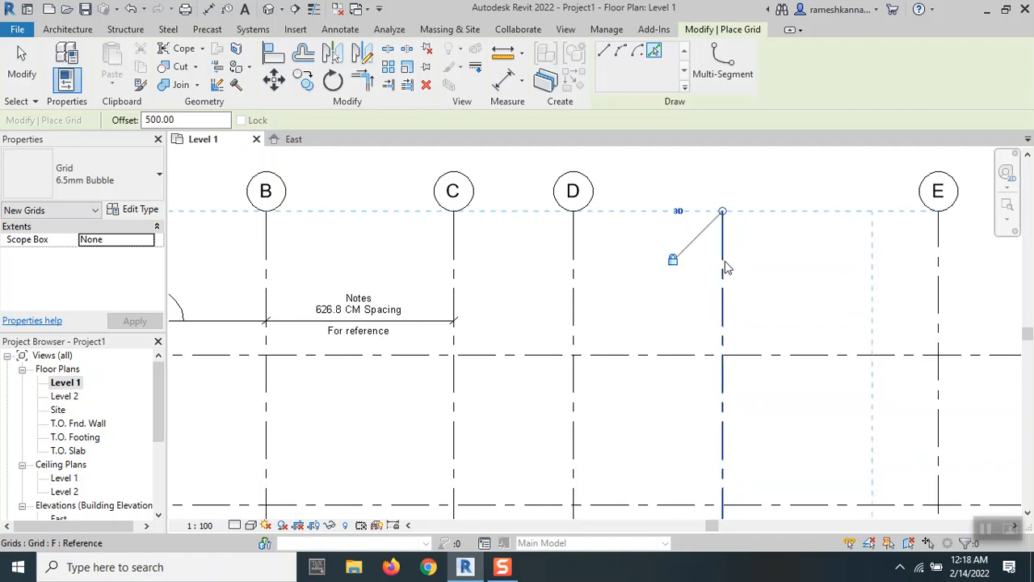
Set the Pick Lines offset to 210 and add a grid line on the D side of the unlabelled grid between D and E.
drag(162, 119, 142, 120)
text(210)
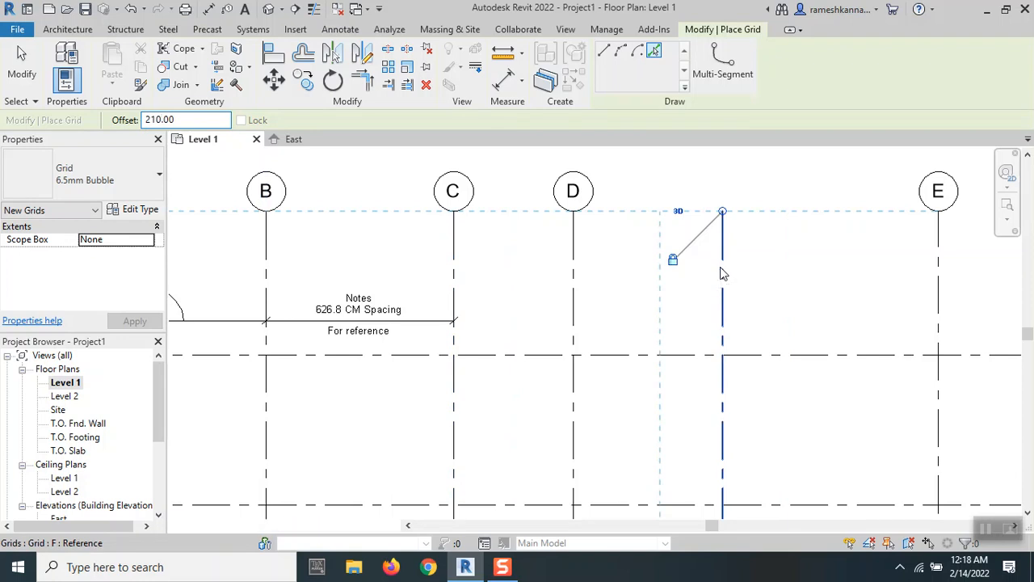
click(721, 272)
scroll(689, 270, down, 3)
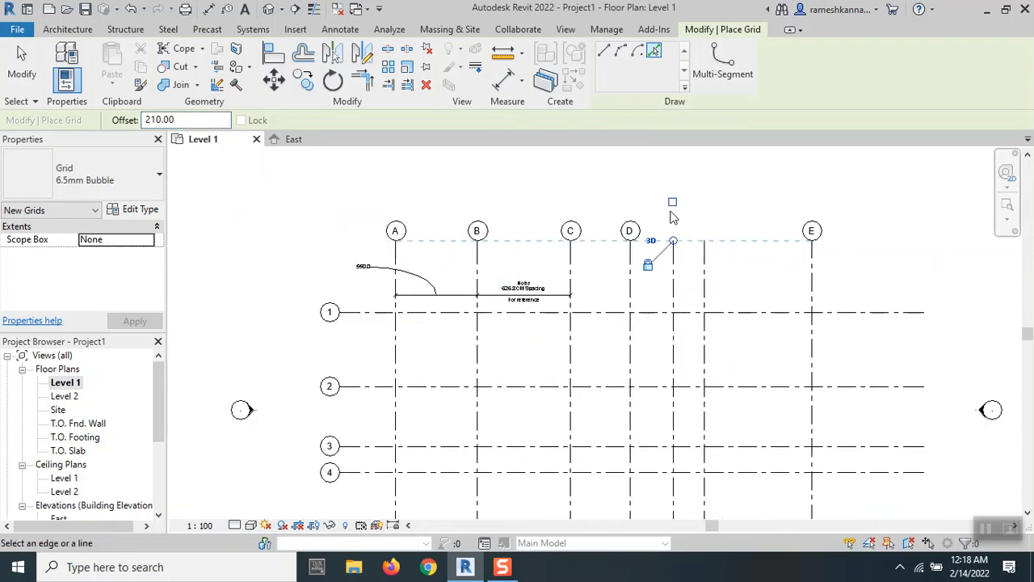
Pick grid F repeatedly to add more grid lines at the 210 offset on both sides, showing one upper bubble per side.
click(706, 262)
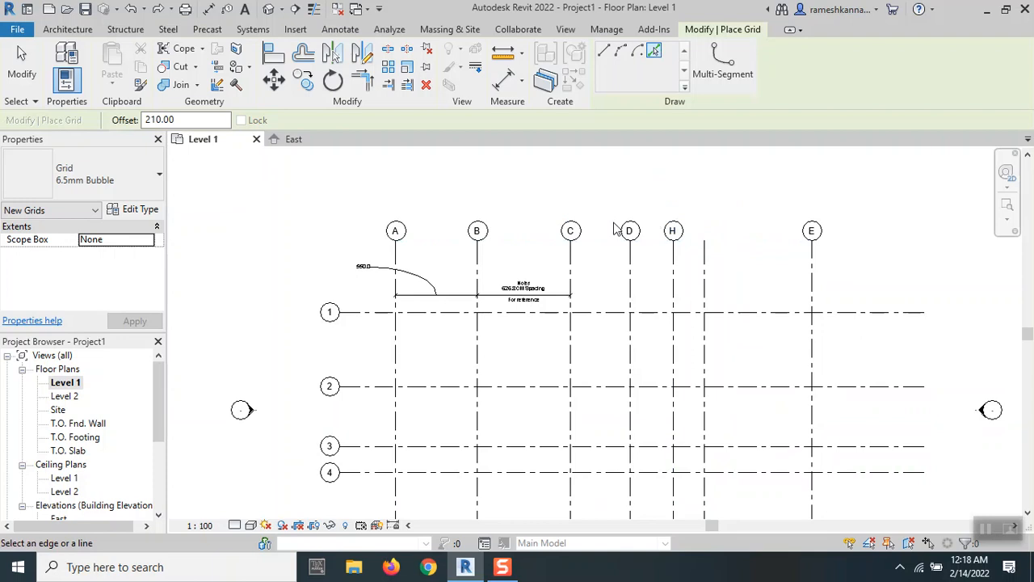
click(707, 256)
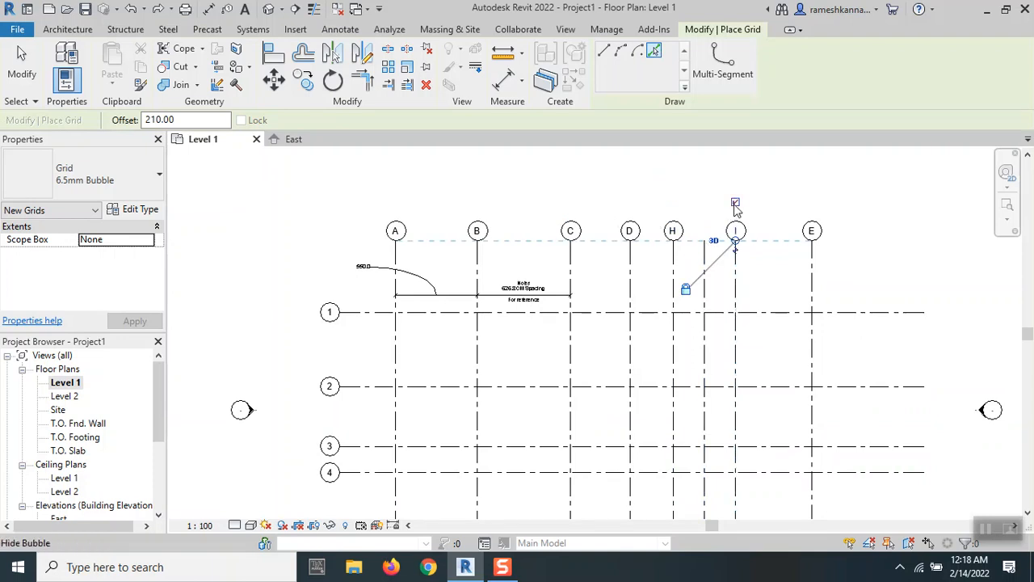
click(702, 257)
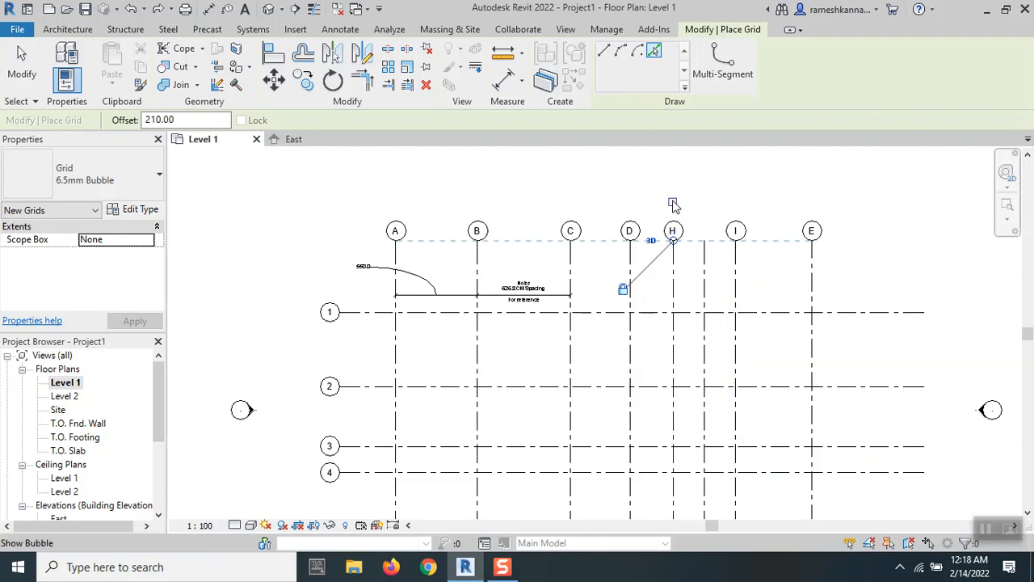
click(714, 257)
scroll(727, 327, down, 5)
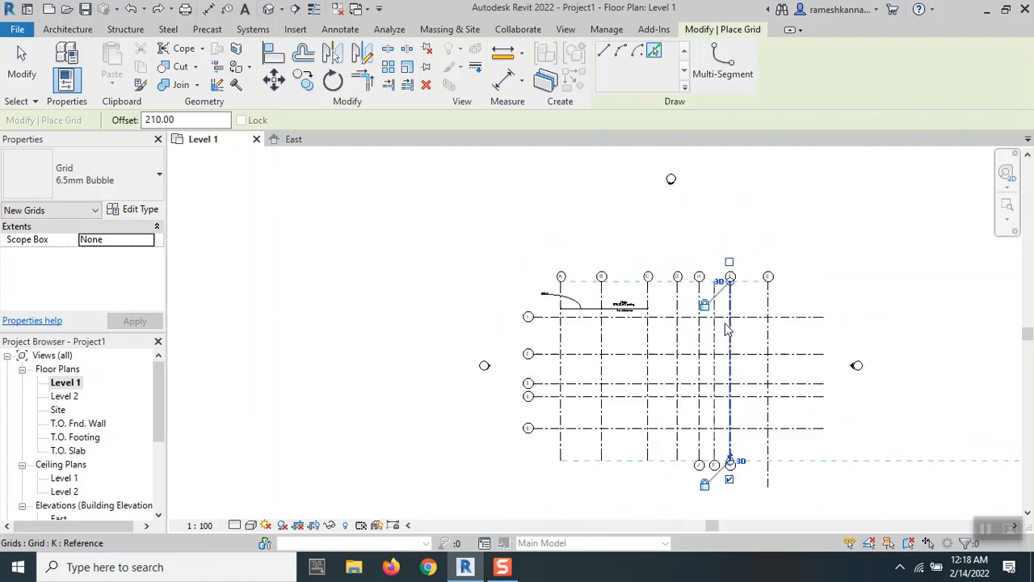
scroll(739, 416, up, 6)
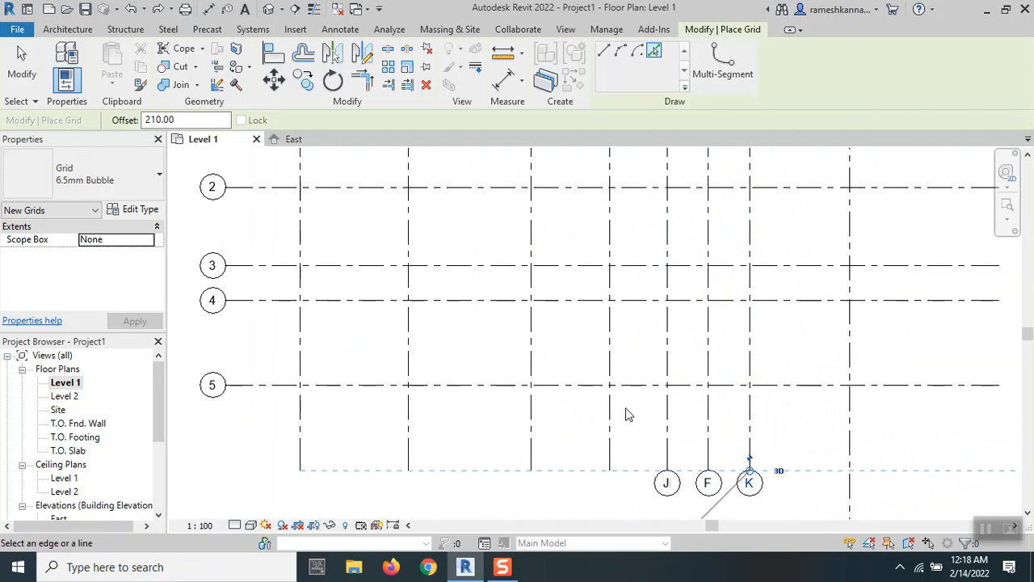
scroll(729, 295, down, 2)
middle_drag(735, 346, 724, 482)
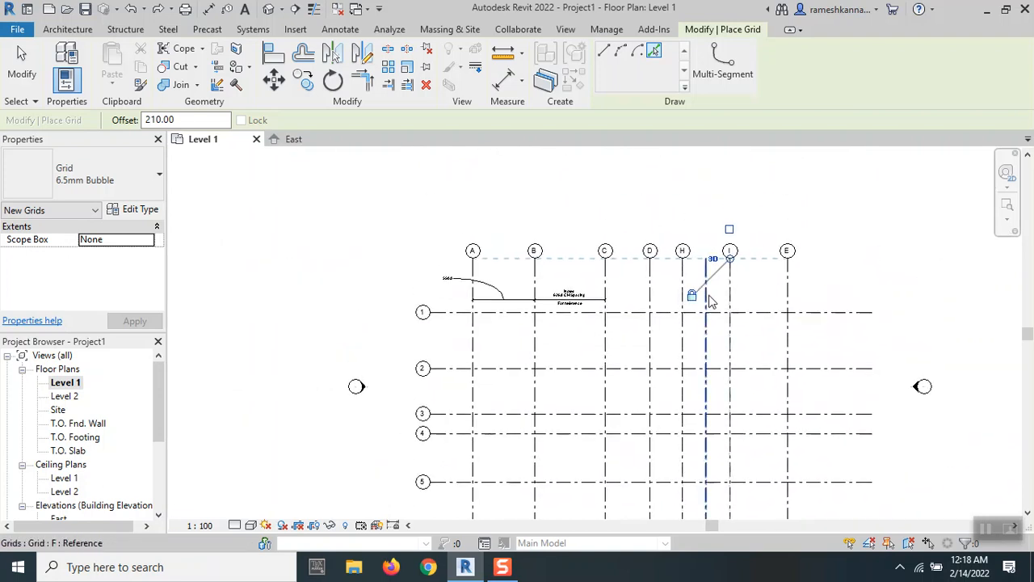
scroll(714, 294, up, 3)
mouse_move(722, 299)
middle_down()
mouse_move(649, 336)
mouse_move(555, 325)
middle_up()
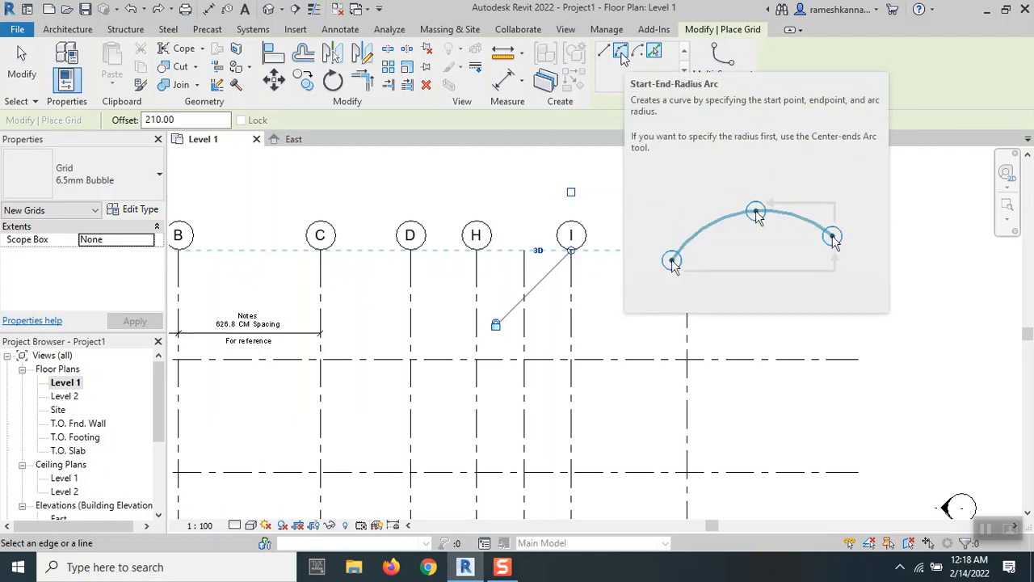
Draw a semicircular Start-End-Radius Arc grid, radius about 963, from intersection 1/E to 5/E at the 210 offset, bulging away from the other grids.
click(621, 51)
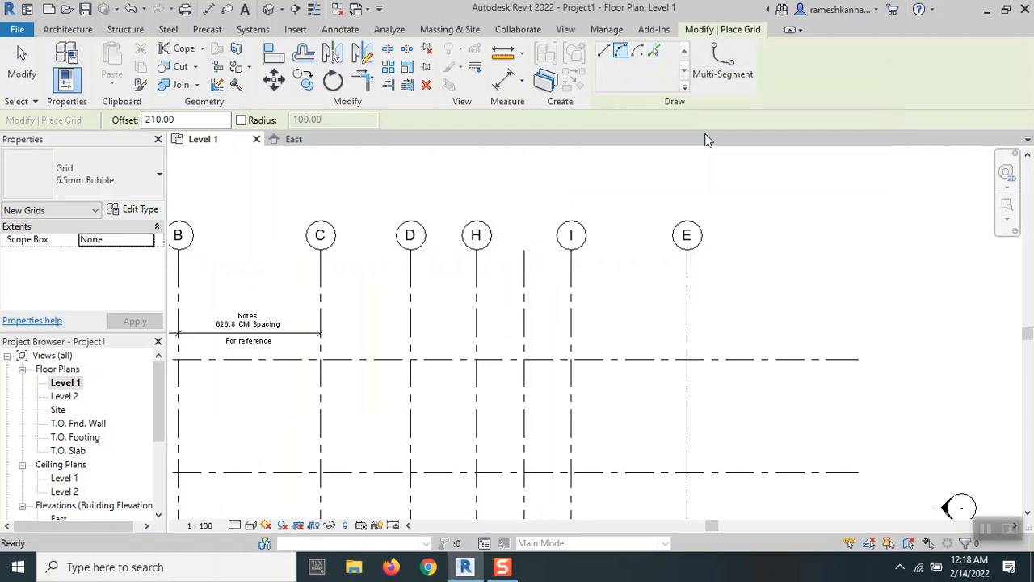
scroll(780, 224, down, 2)
middle_drag(781, 224, 693, 132)
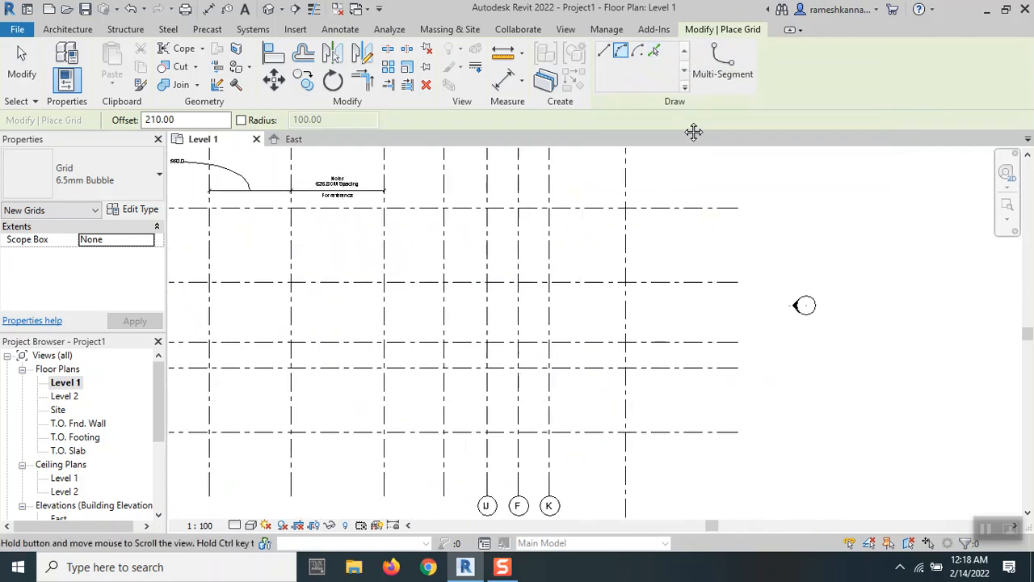
click(625, 208)
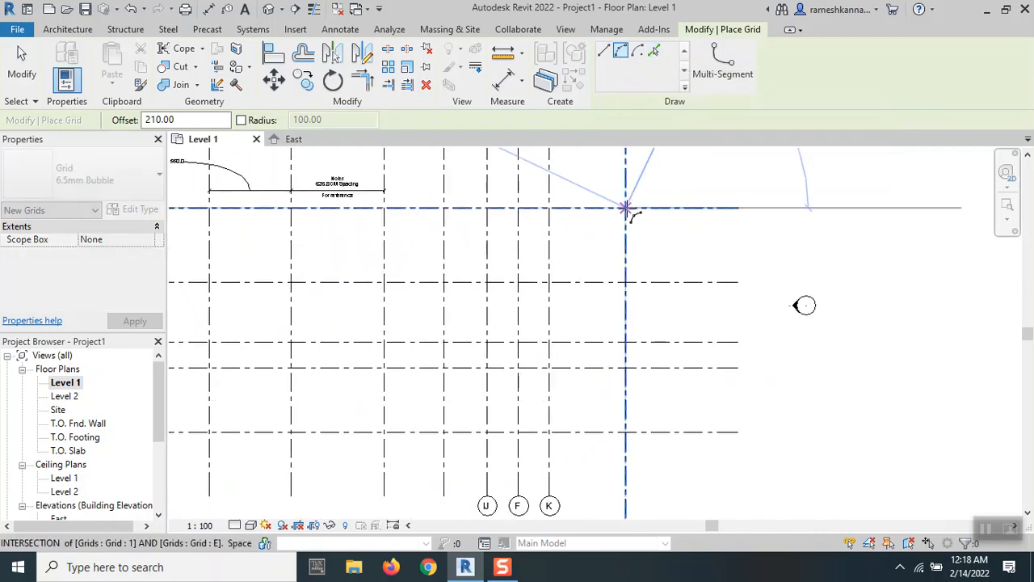
click(625, 432)
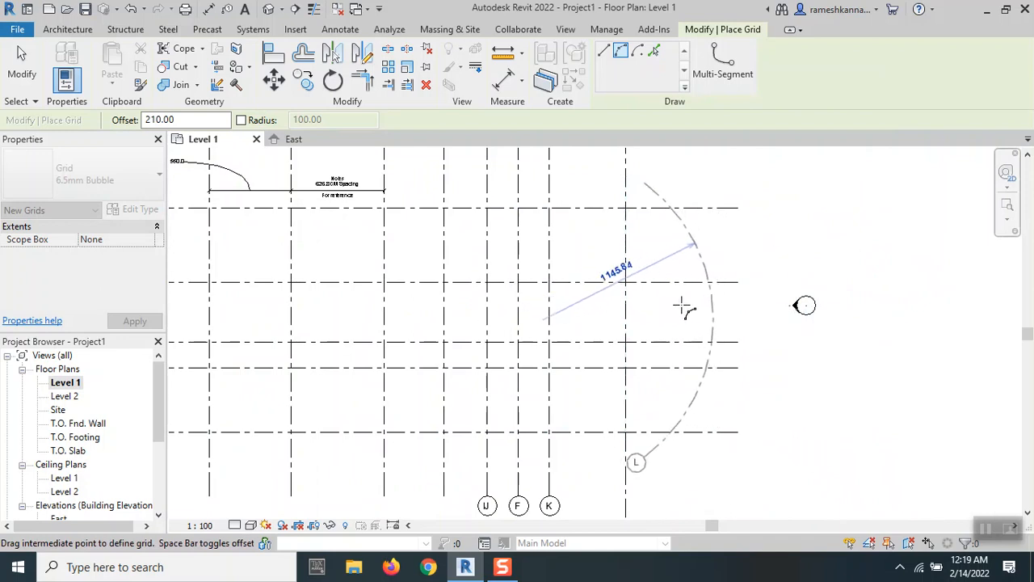
click(761, 300)
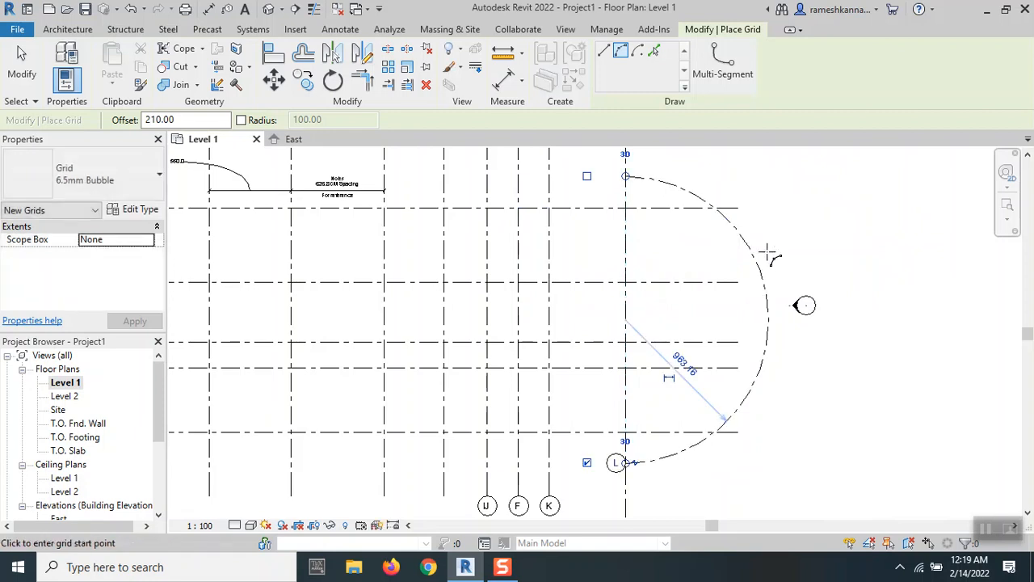
Set the semicircular grid's radius to 950.
click(693, 370)
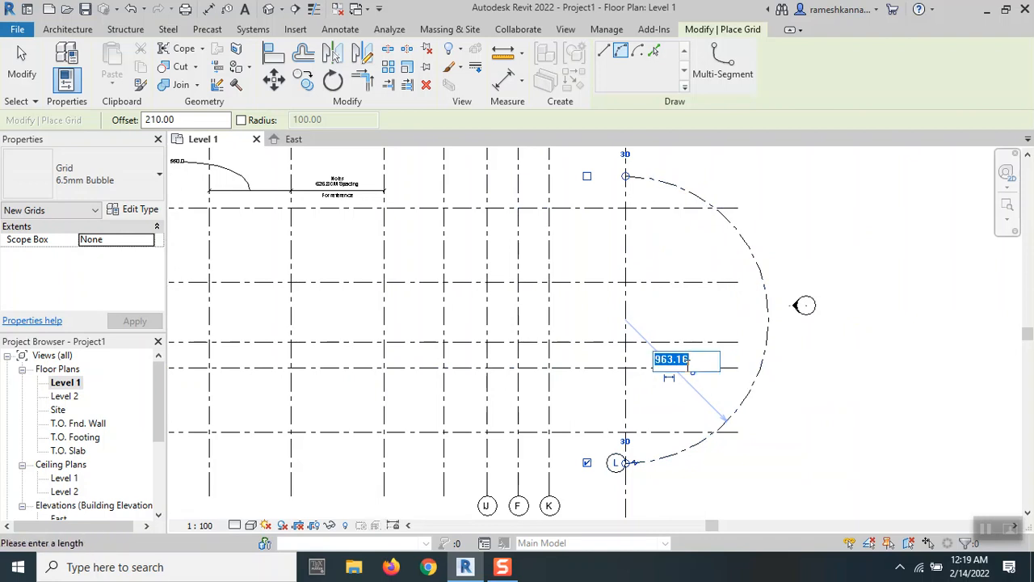
text(950)
key(Return)
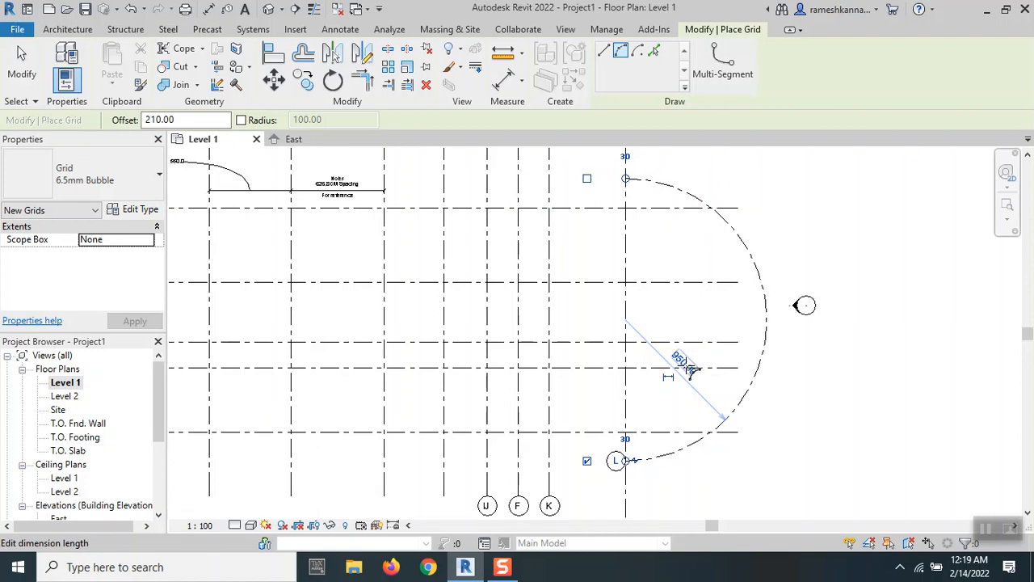
Draw a quarter-circle Center-ends Arc grid, radius about 587, centred on intersection C/5, from below it on grid C round to grid 5.
click(621, 56)
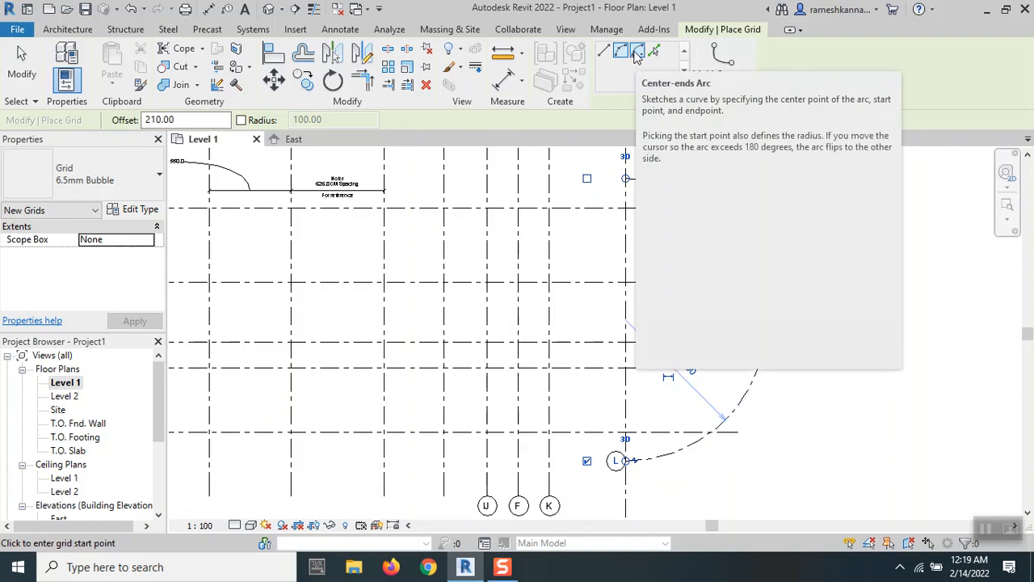
click(638, 53)
scroll(803, 302, down, 2)
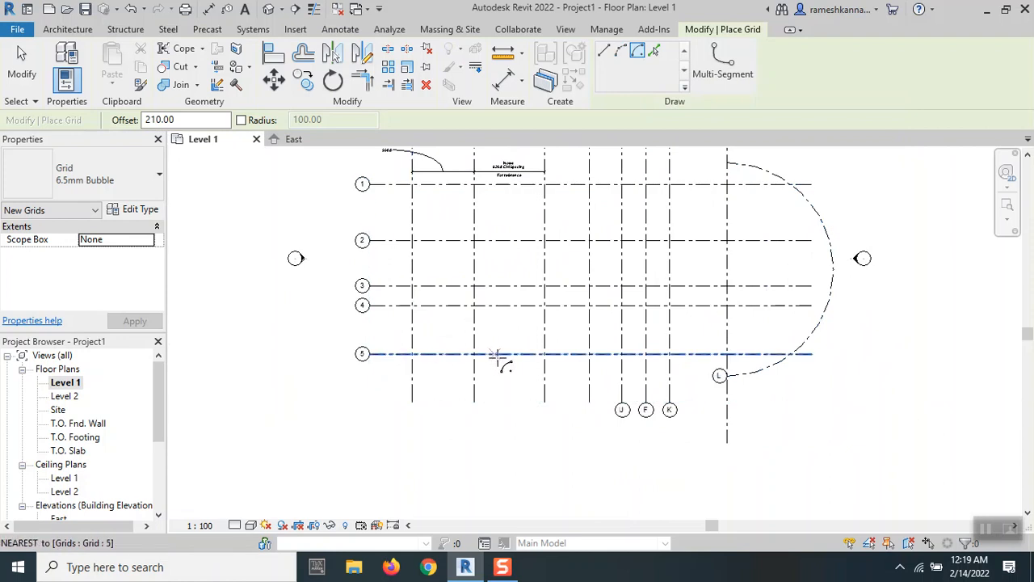
click(546, 355)
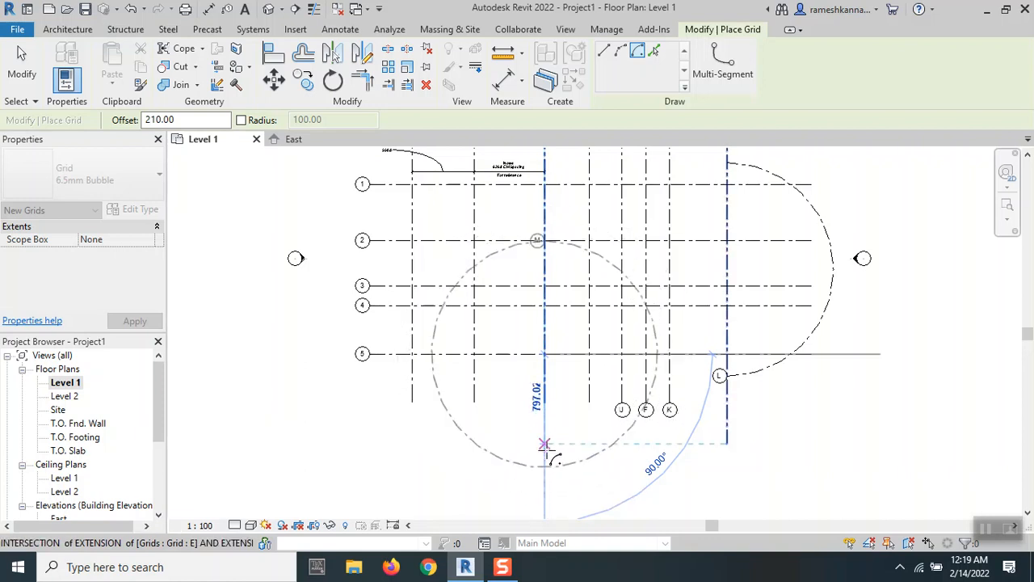
click(546, 448)
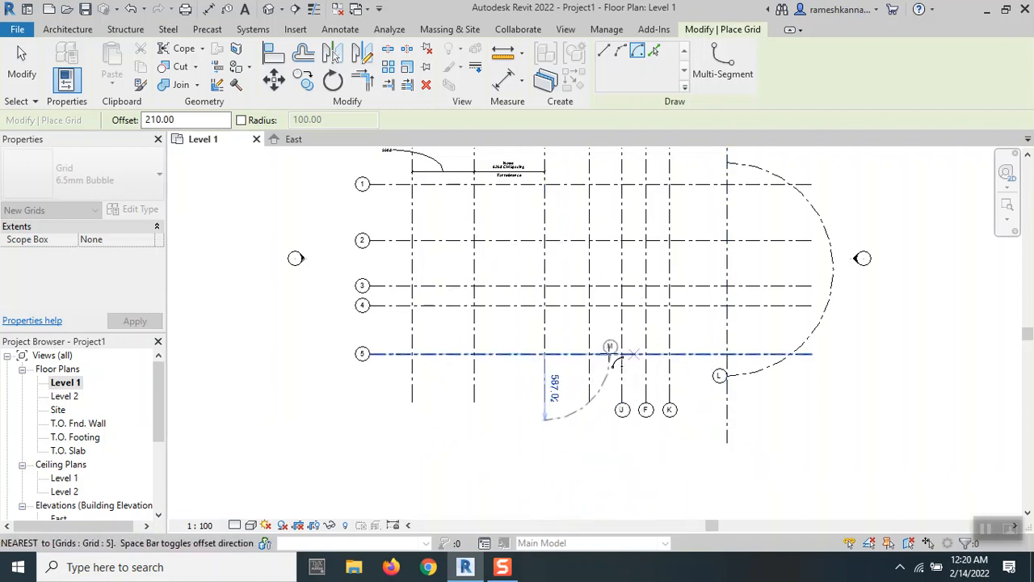
click(612, 355)
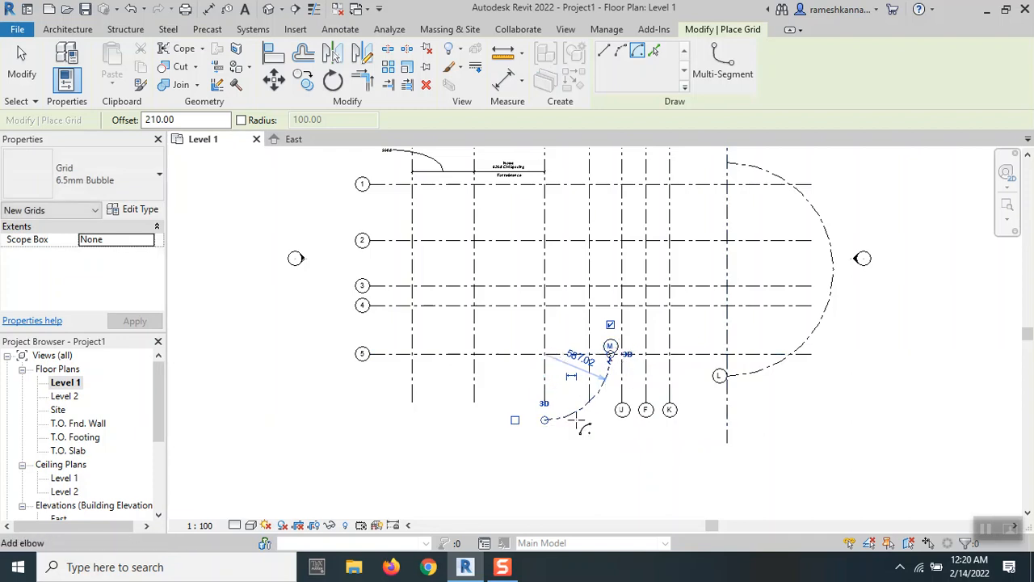
Set arc grid M's radius to 800 and finish placing grids.
scroll(579, 414, up, 2)
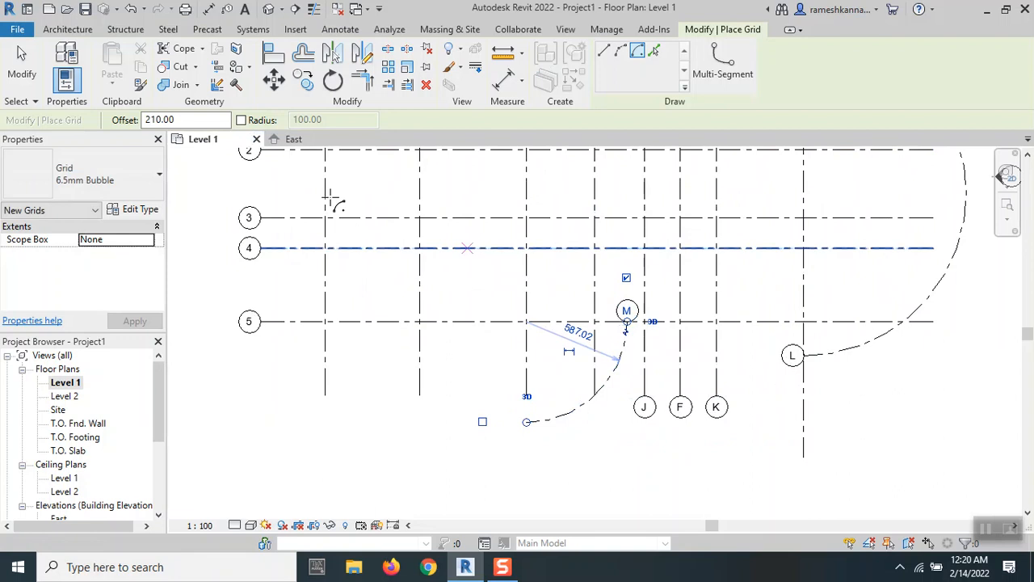
click(580, 329)
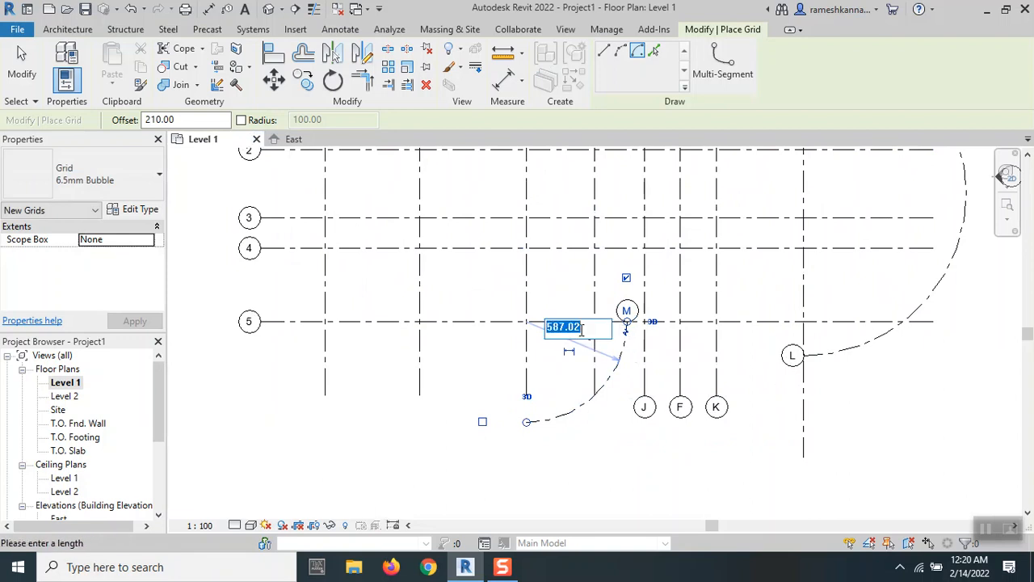
text(800)
key(Return)
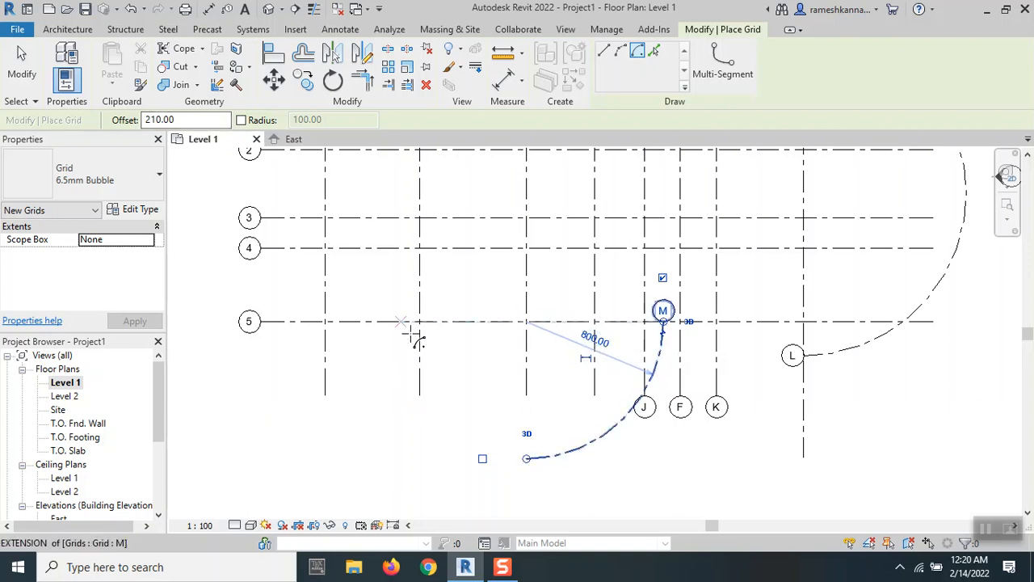
click(30, 71)
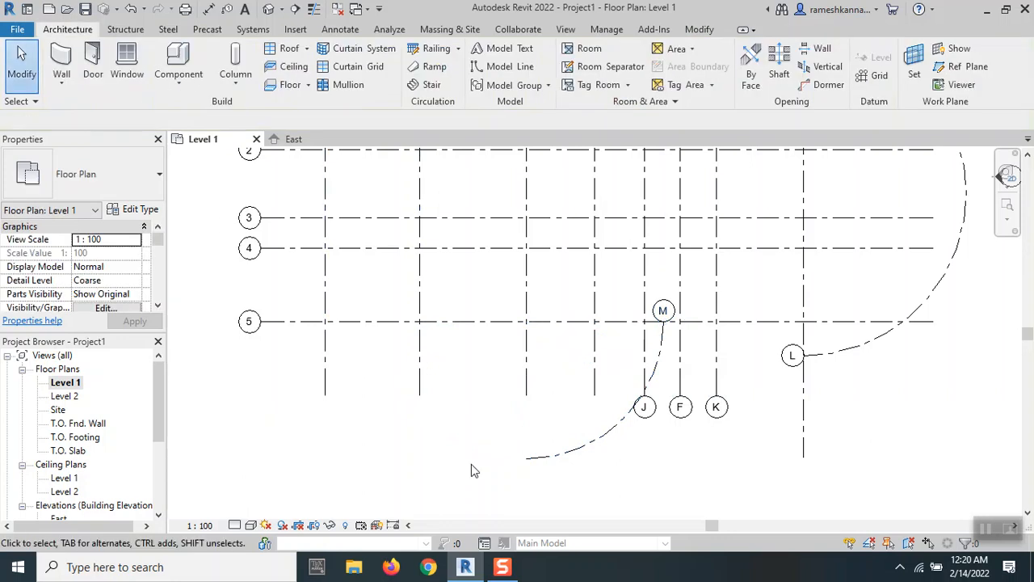
Extend arc grid M's end without a bubble clockwise to grid C between grids 2 and 3, making a three-quarter circle.
click(529, 462)
drag(526, 465, 527, 186)
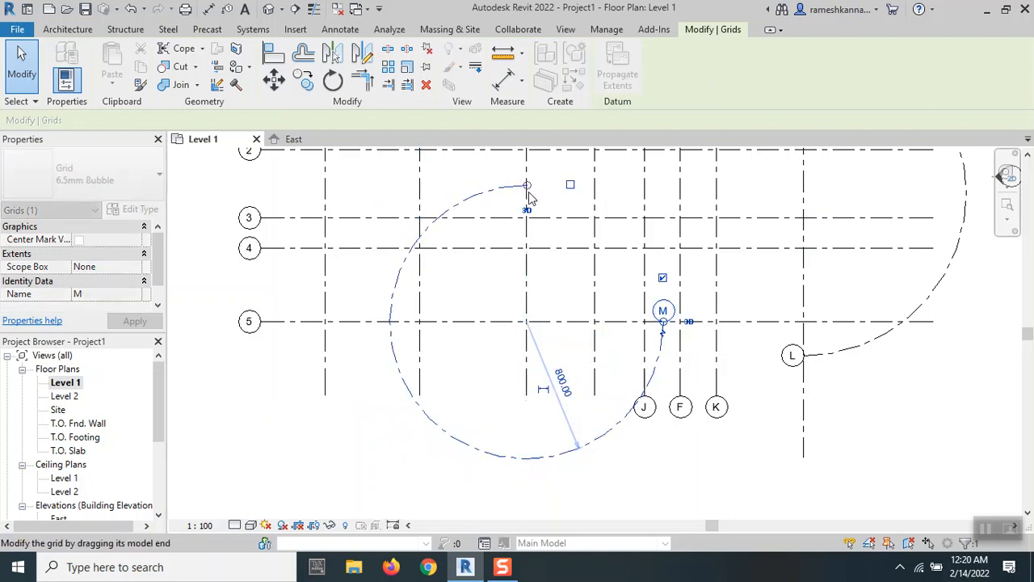
click(568, 203)
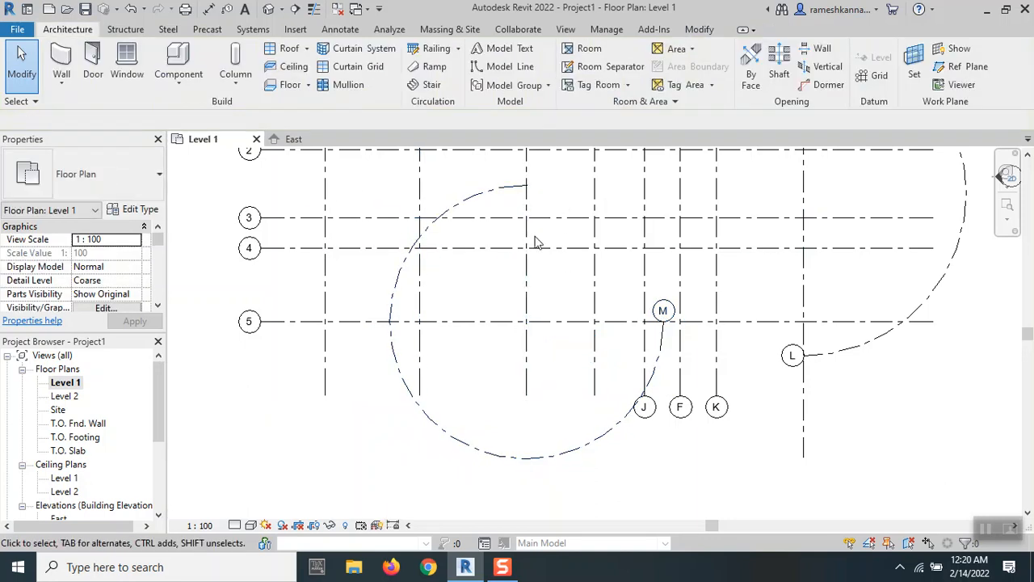
Show the bubble at arc grid M's upper end on grid C and hide it again.
click(521, 187)
click(569, 186)
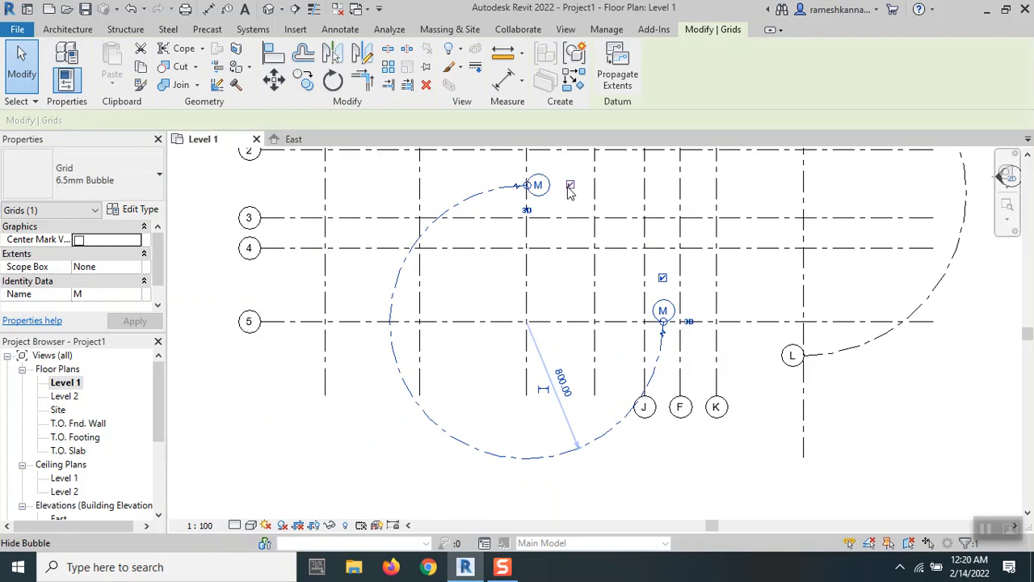
click(575, 297)
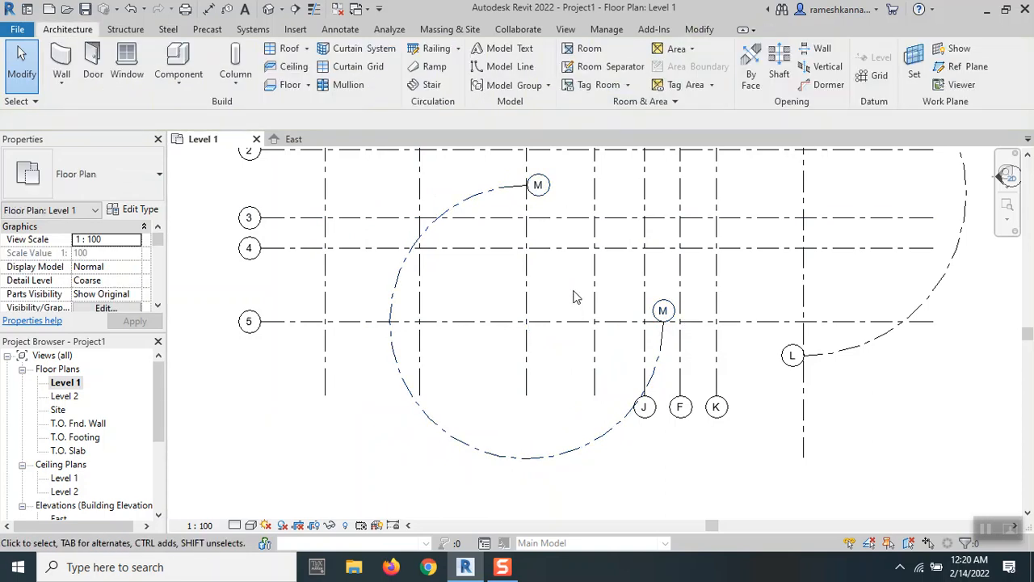
click(538, 185)
click(569, 187)
click(566, 279)
Start placing another grid on the Level 1 plan.
scroll(566, 280, down, 3)
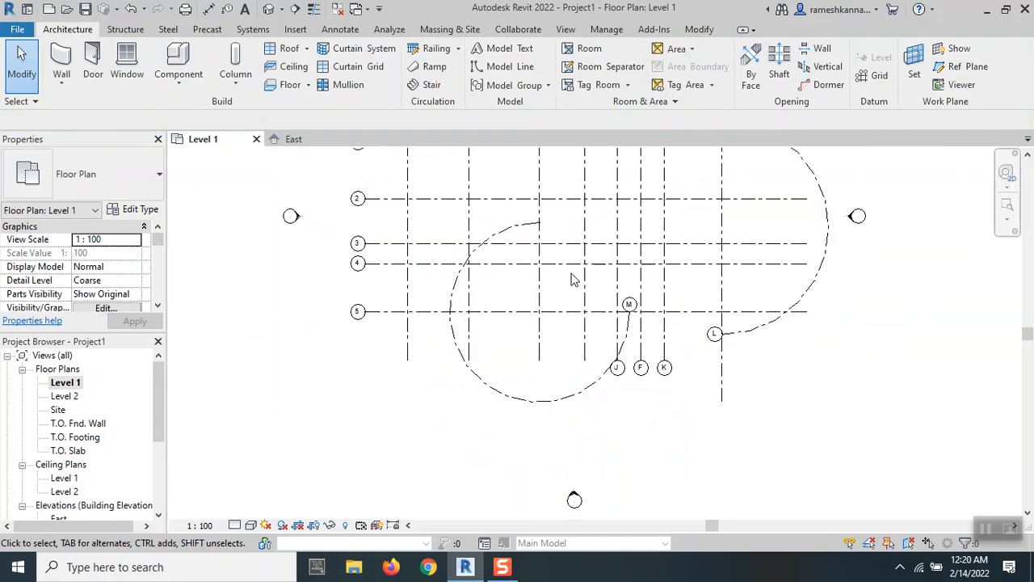
middle_drag(572, 280, 566, 353)
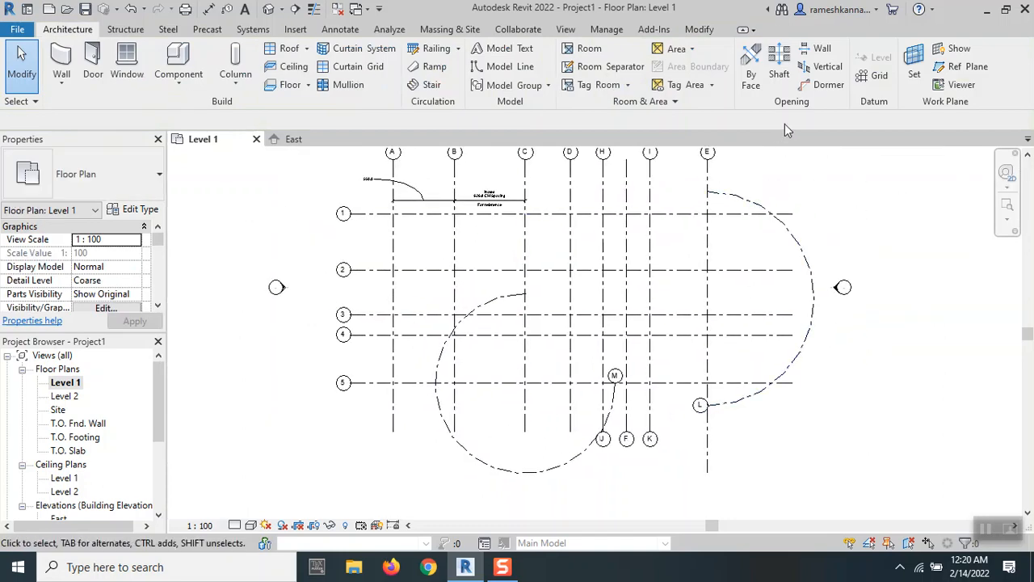
click(865, 79)
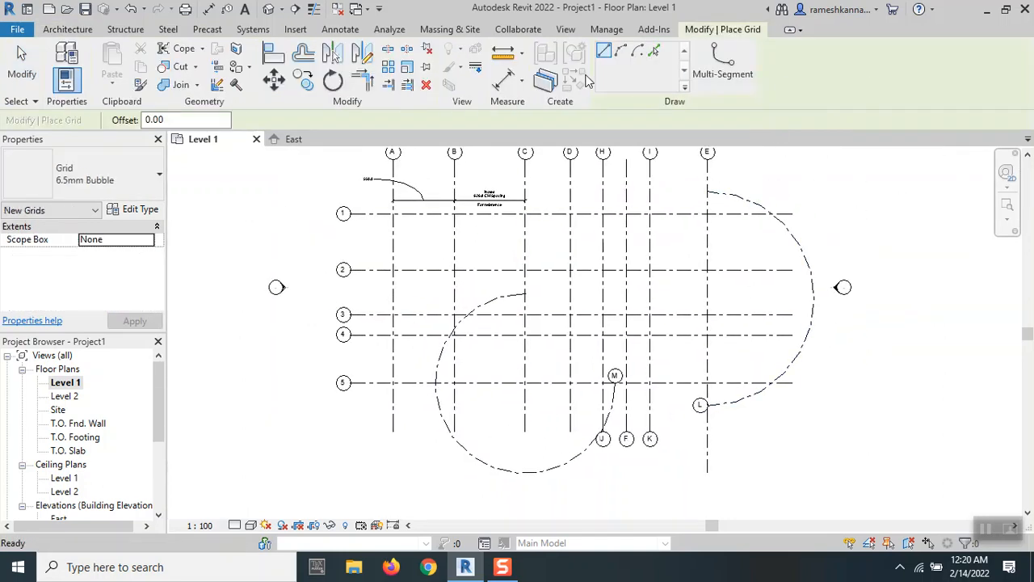